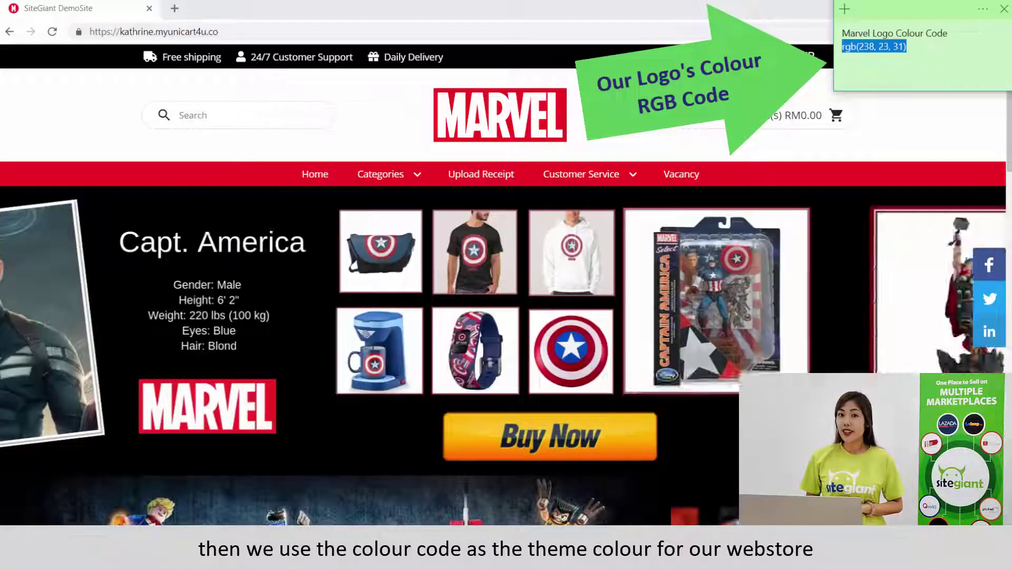
- Review the storefront homepage down to the Latest products section to see where the logo's red theme colour is used
scroll(506, 284, "down", 3)
scroll(506, 301, "down", 10)
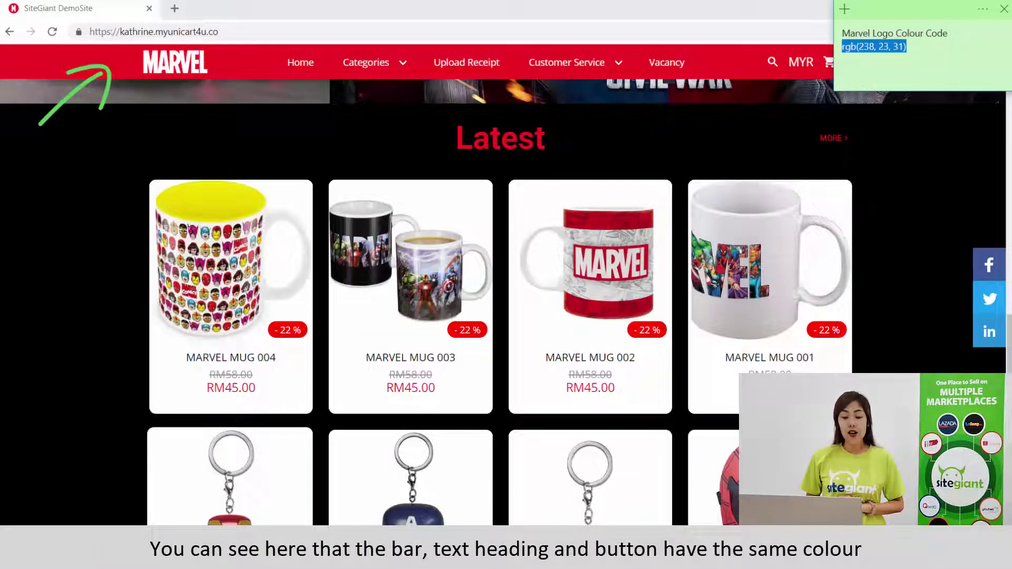
mouse_move(231, 369)
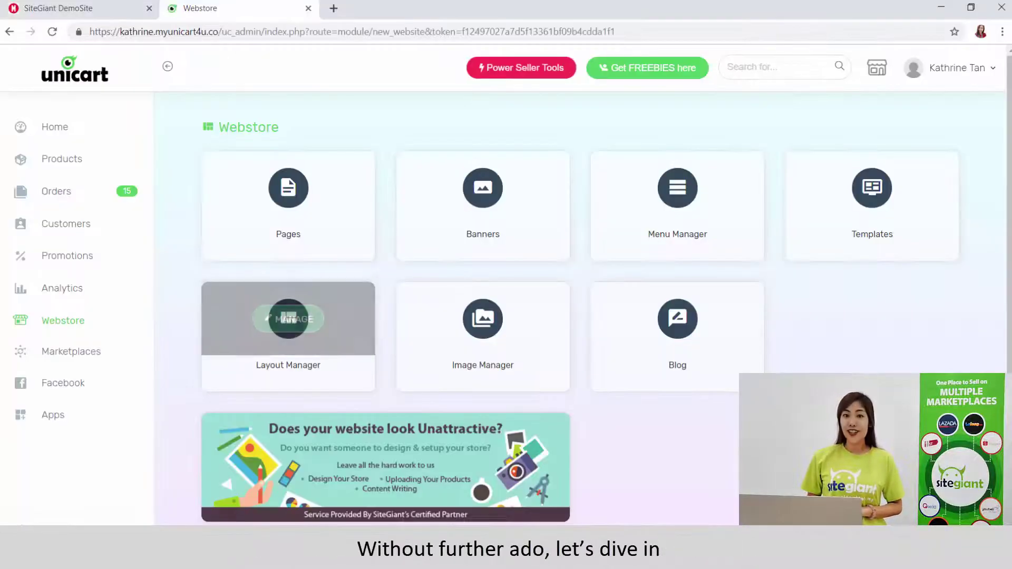
- Open the Layout Manager and add a Slideshow banner block to the Home page
left_click(288, 319)
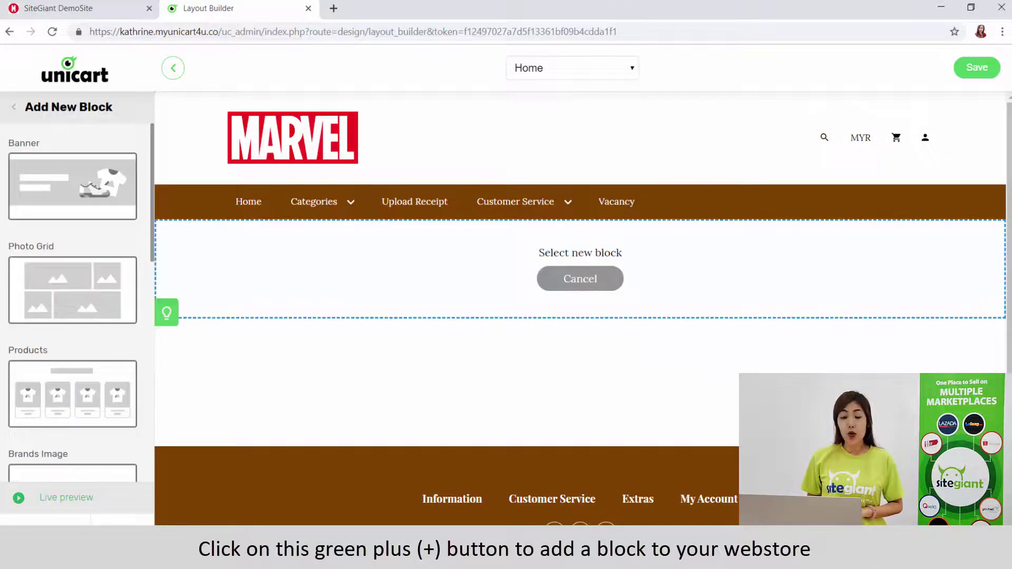
scroll(73, 301, "down", 2)
scroll(72, 301, "down", 7)
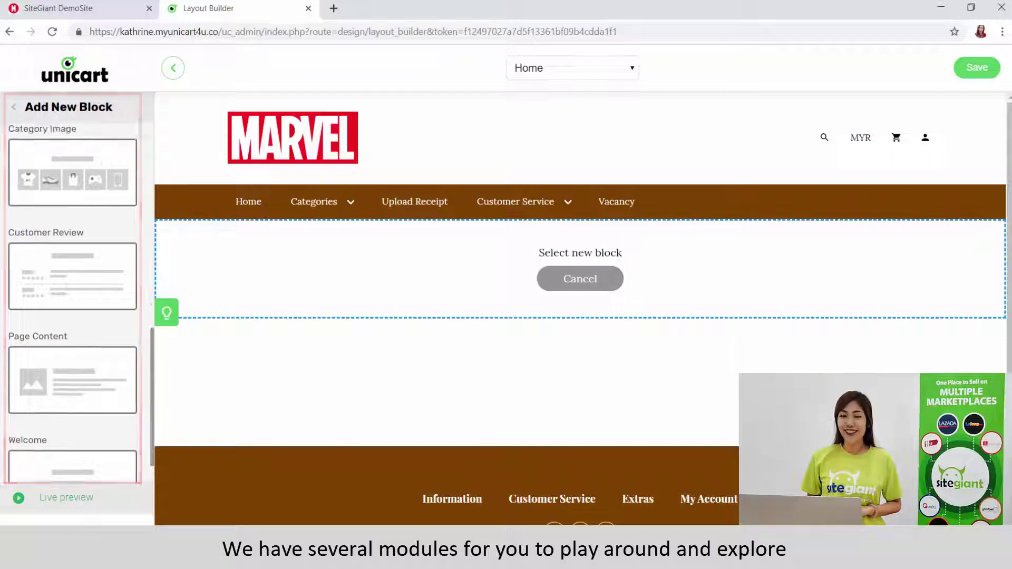
scroll(72, 300, "up", 3)
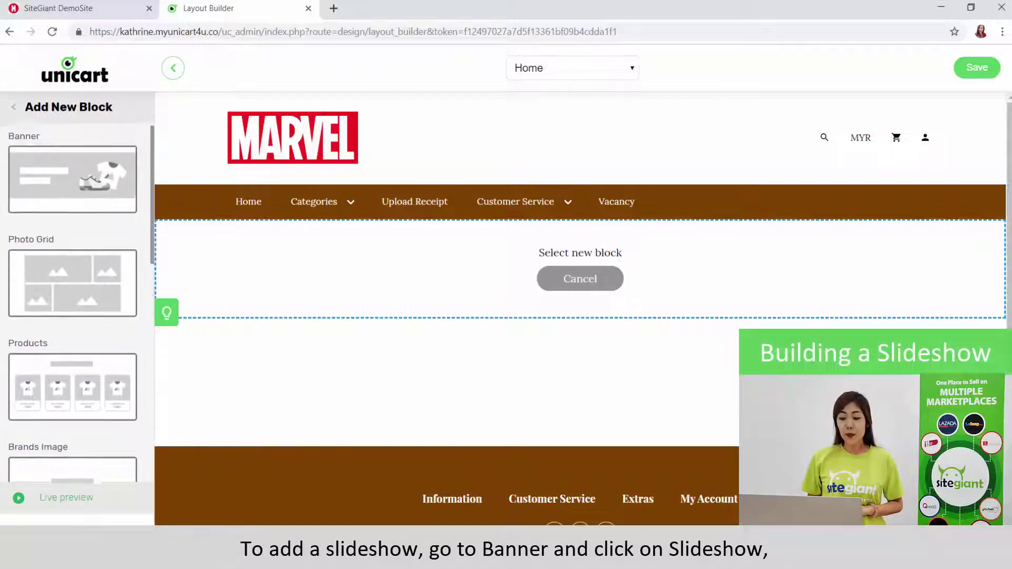
left_click(110, 172)
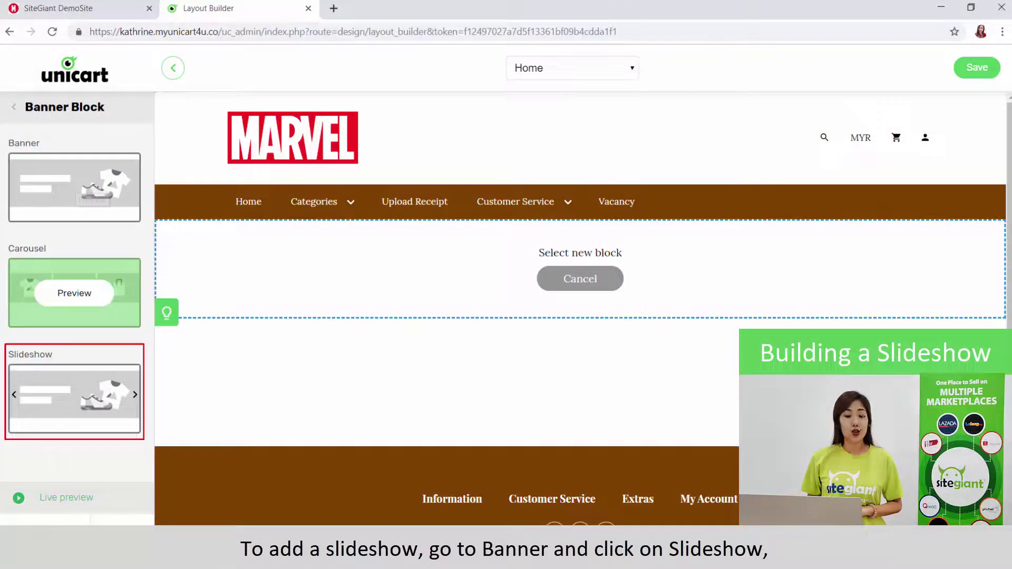
left_click(75, 398)
left_click(528, 451)
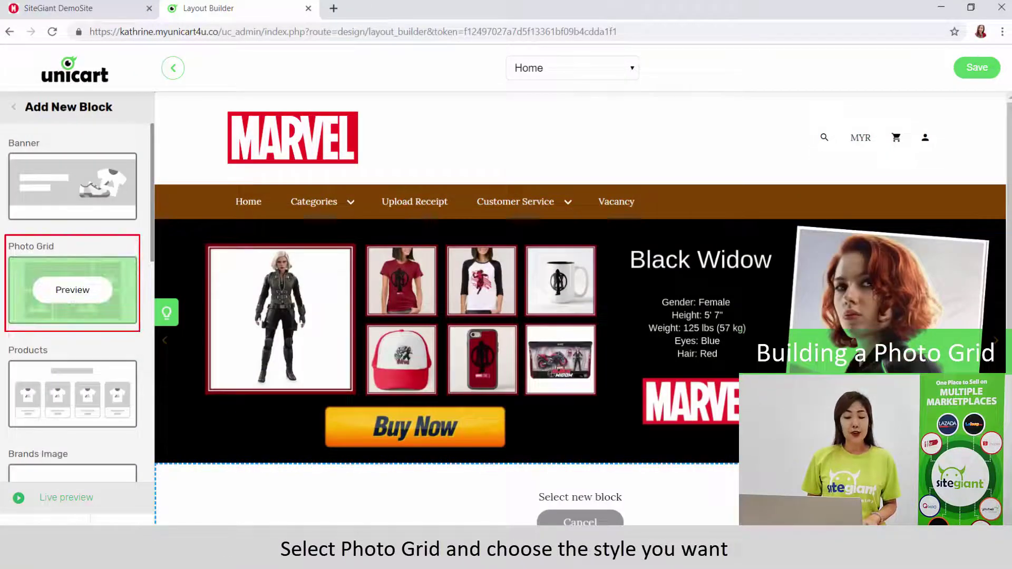
- Add a Style1 Photo Grid block below the slideshow
left_click(72, 290)
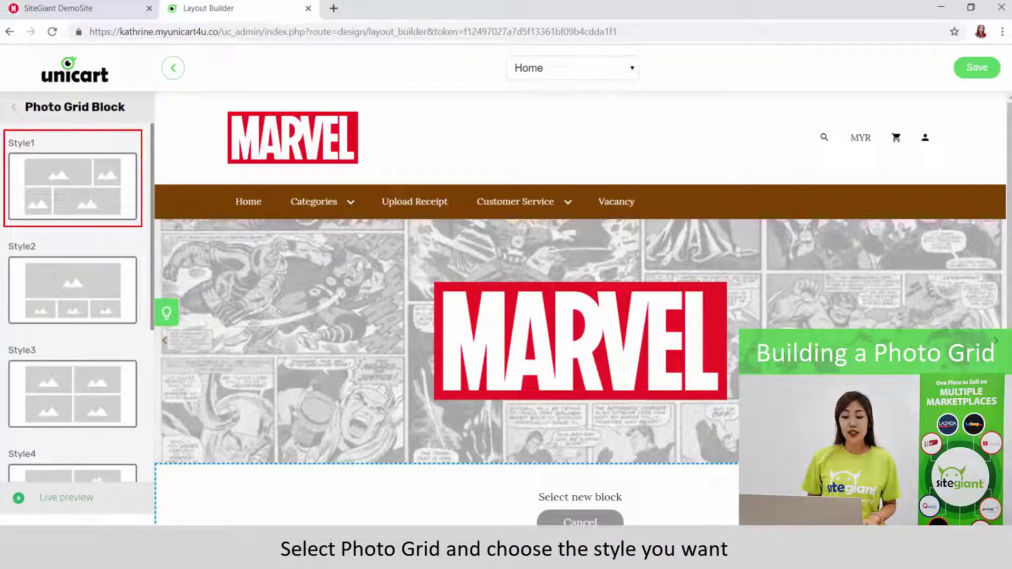
left_click(72, 186)
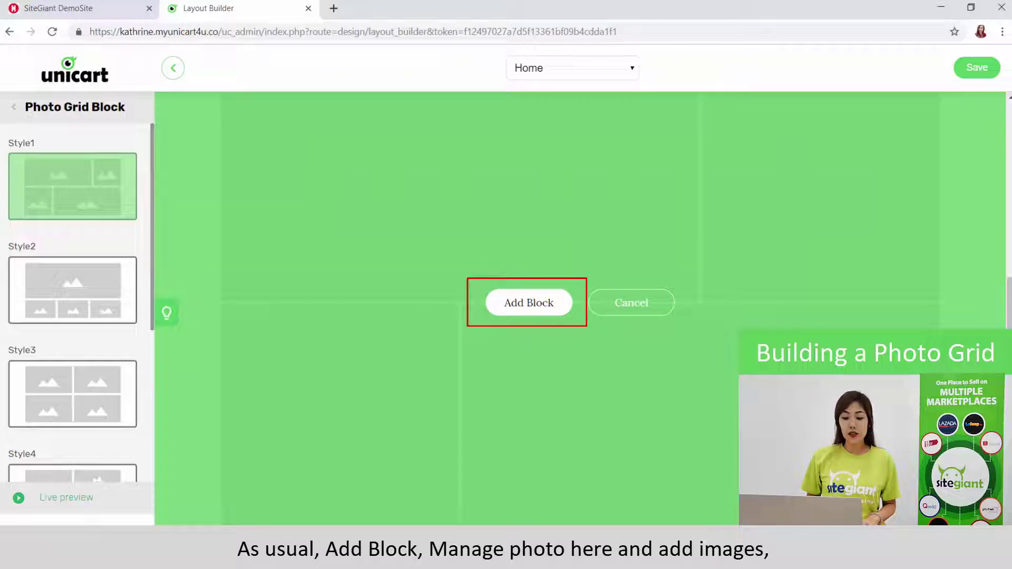
left_click(529, 303)
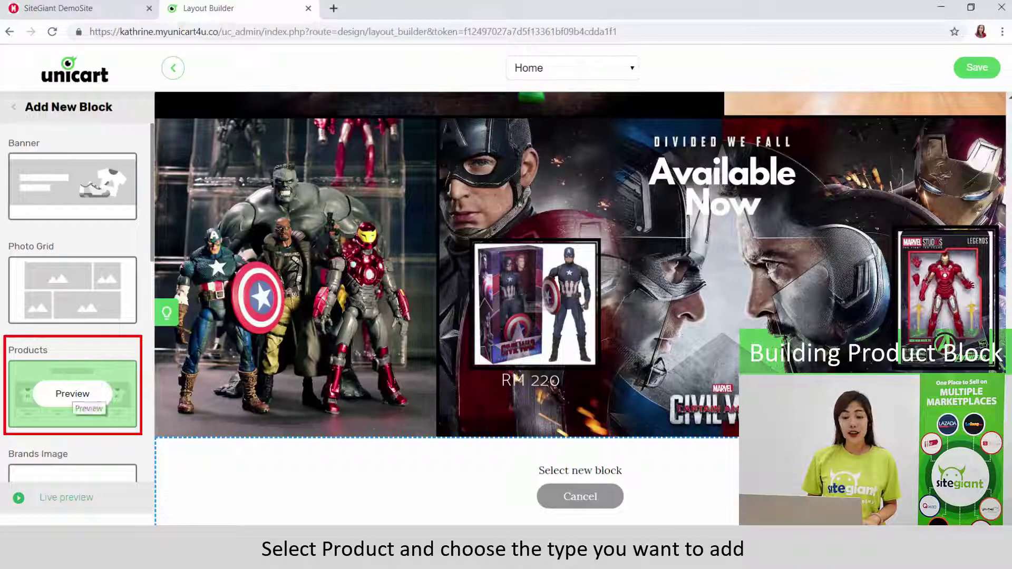
- Add a Latest products block below the photo grid and set the number of displayed products to 8
left_click(73, 394)
scroll(72, 302, "down", 4)
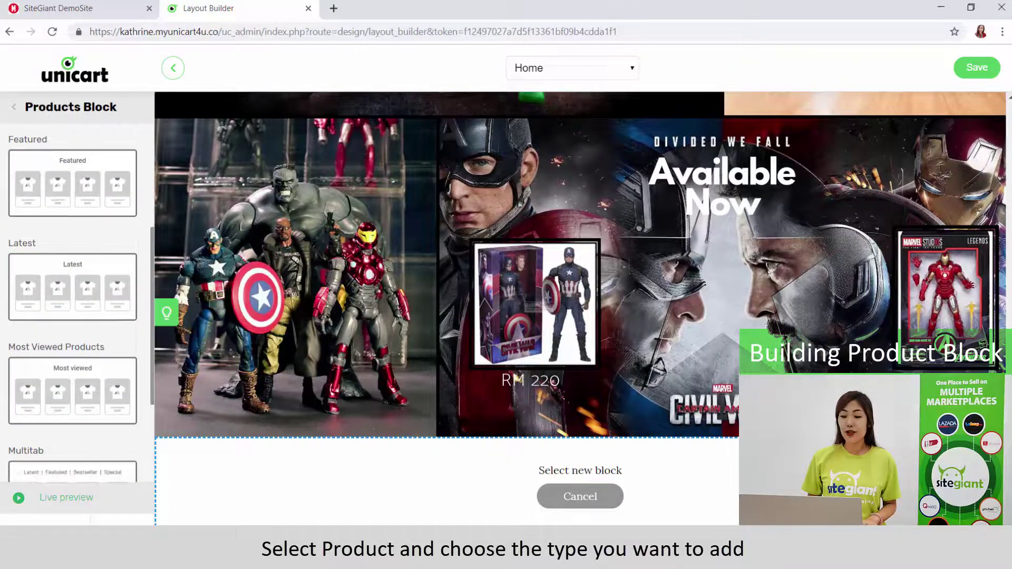
left_click(72, 287)
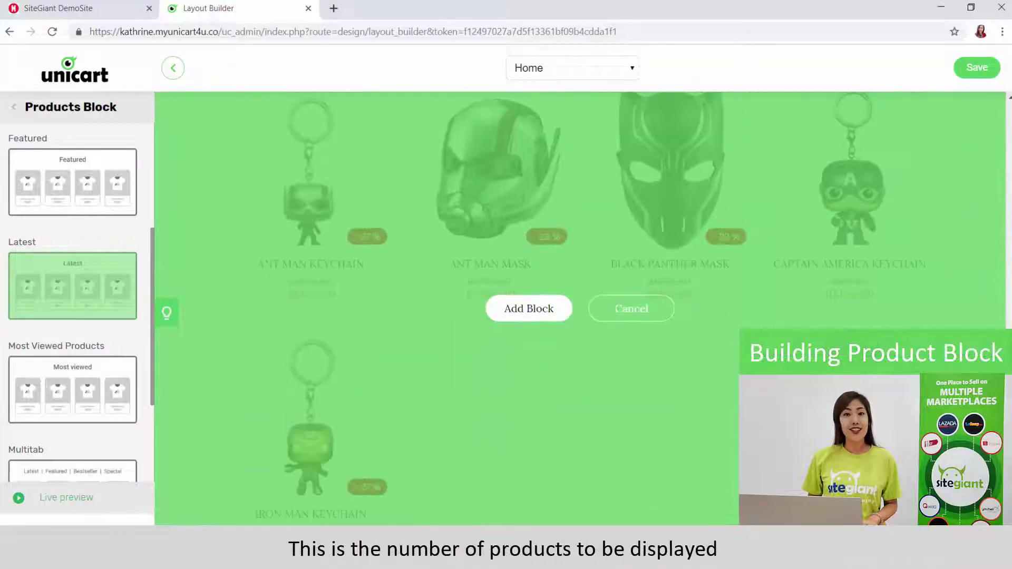
left_click(533, 308)
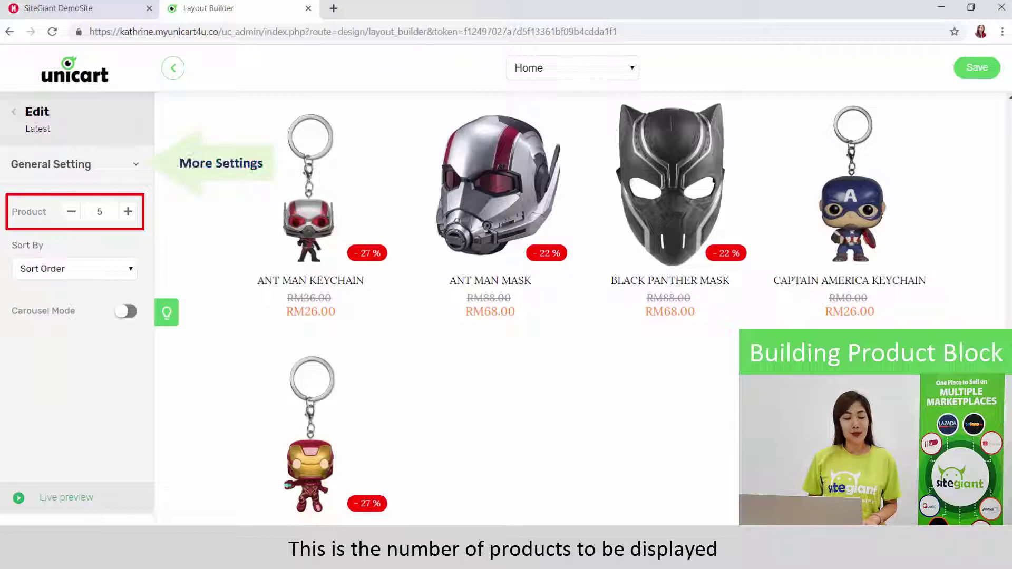
left_click(127, 211)
left_click(127, 211)
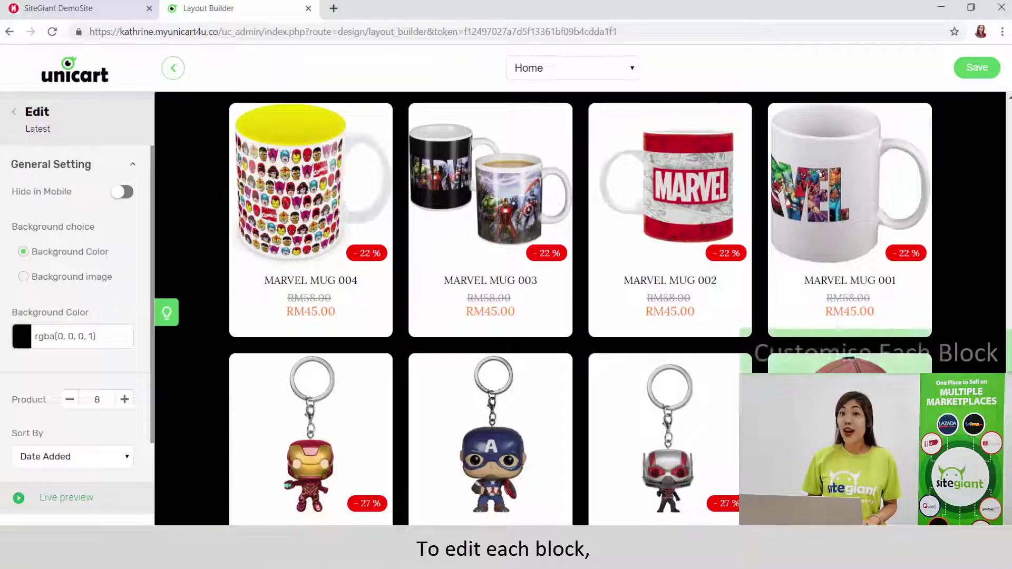
- Check the assembled homepage, then save its layout and confirm overwriting the previous design
scroll(580, 309, "up", 4)
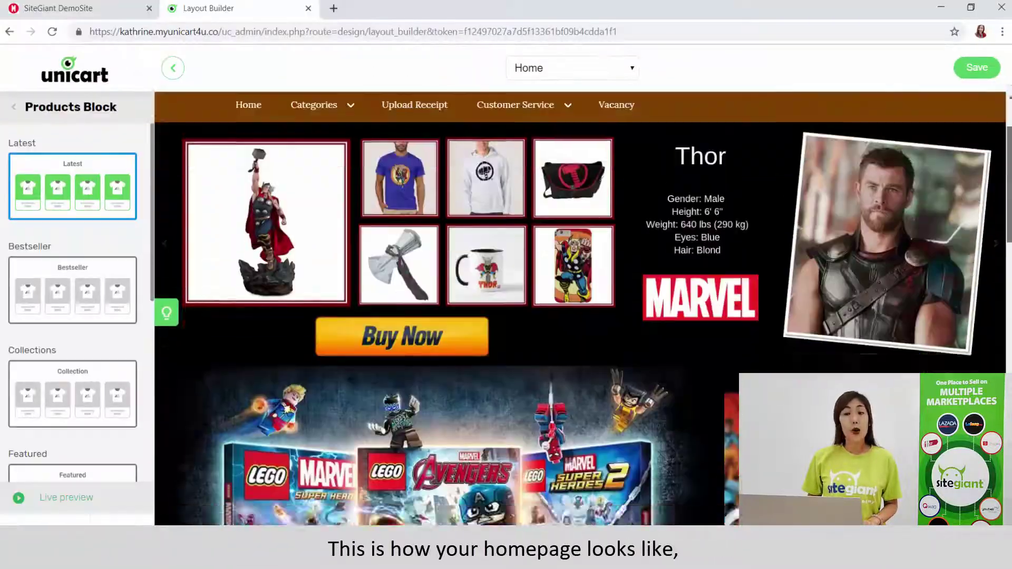
scroll(580, 308, "down", 10)
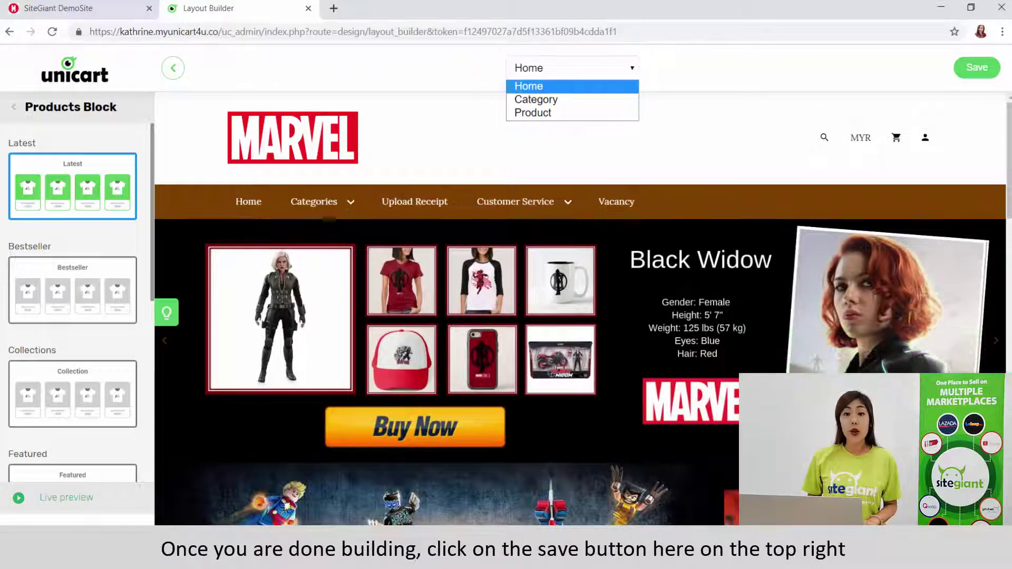
key("Escape")
left_click(977, 68)
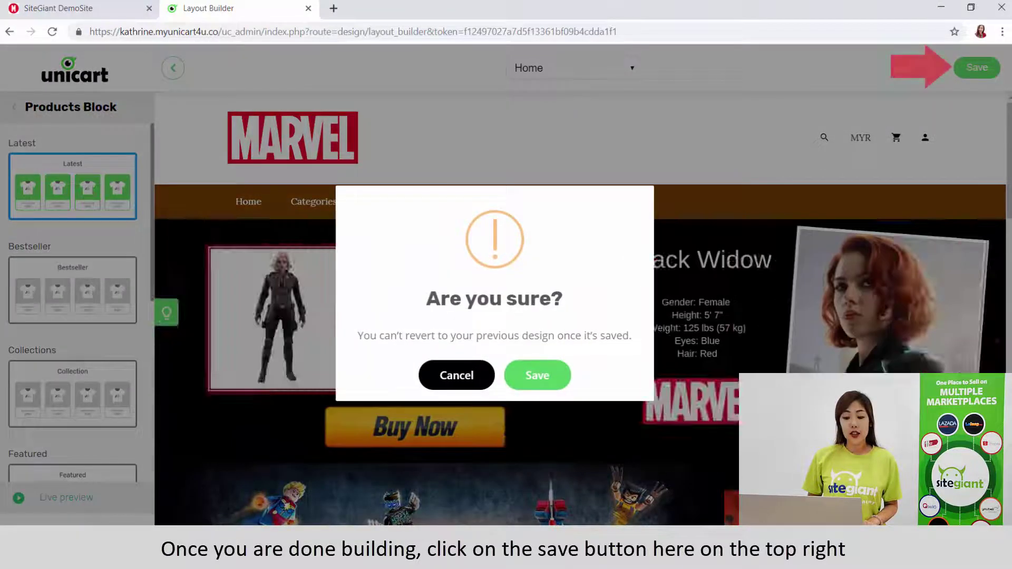
left_click(535, 373)
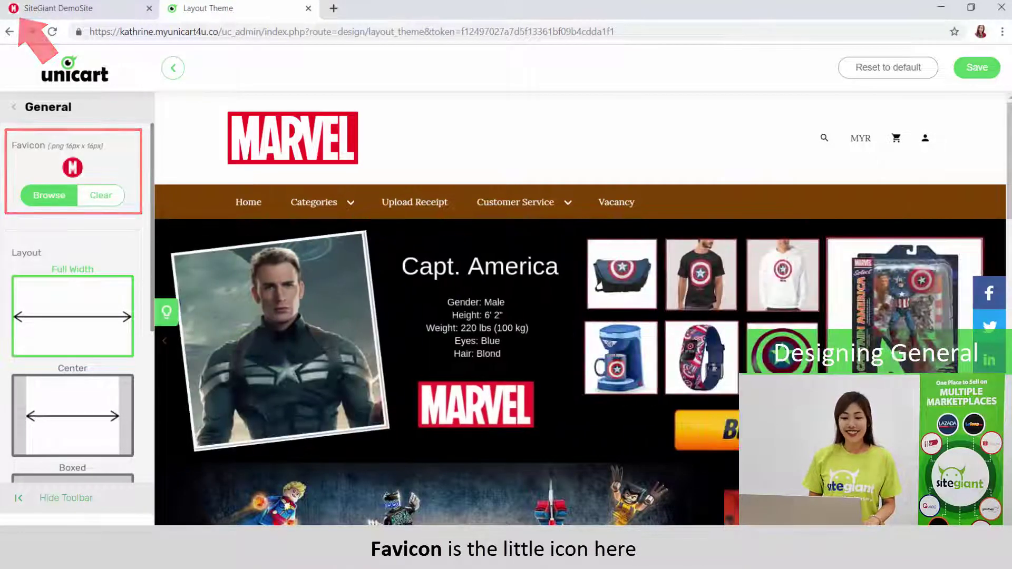
- Try the Boxed layout for the webstore in the General theme settings
scroll(135, 202, "down", 1)
scroll(74, 306, "down", 2)
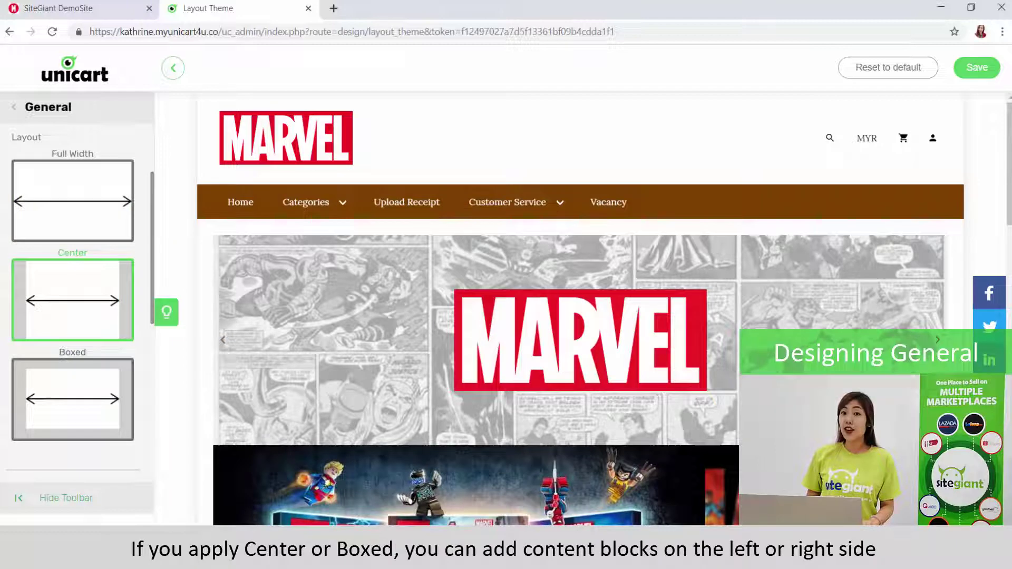
left_click(73, 399)
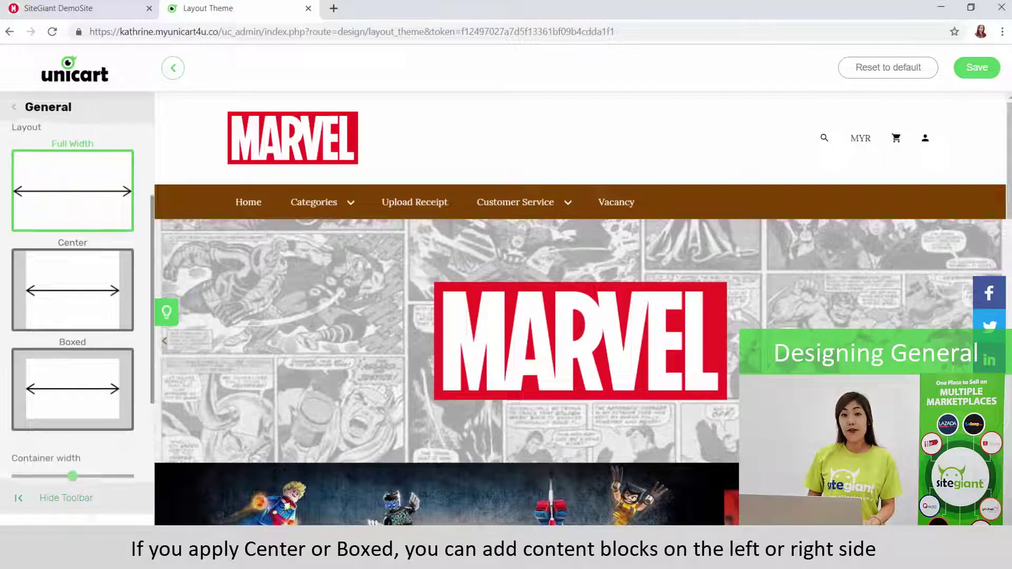
- Replace the webstore's Playfair Display, Lora font family with another one in the General theme settings
scroll(74, 306, "down", 3)
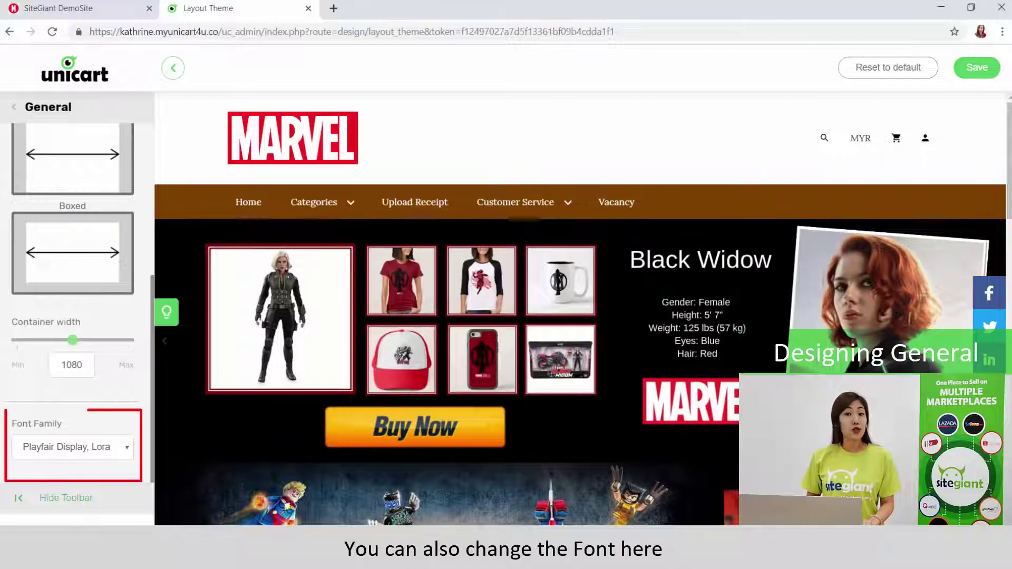
scroll(581, 308, "down", 10)
left_click(72, 447)
left_click(68, 465)
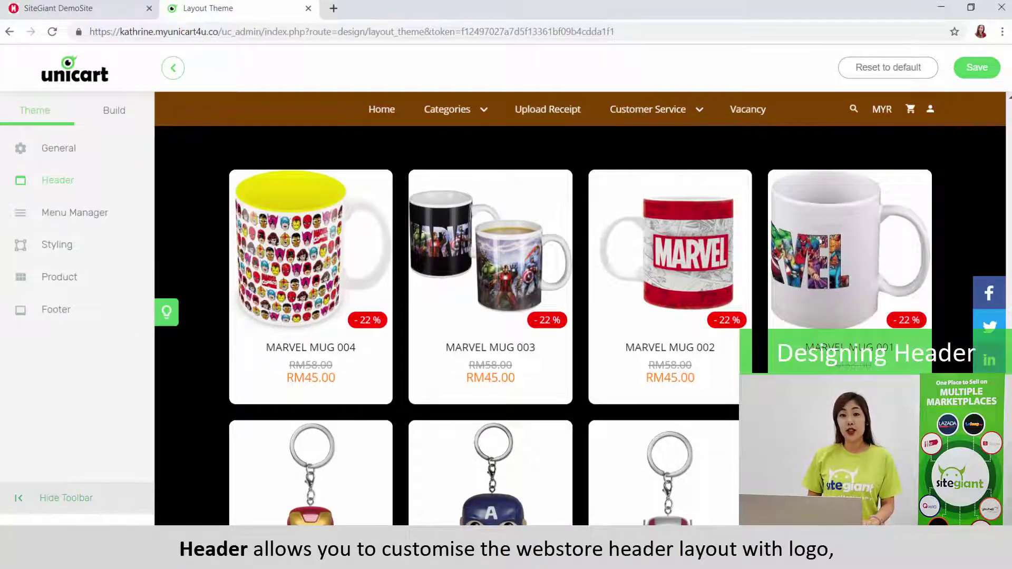
- Set the webstore header to the fourth layout, with a top bar and the logo centred between search and cart
left_click(58, 180)
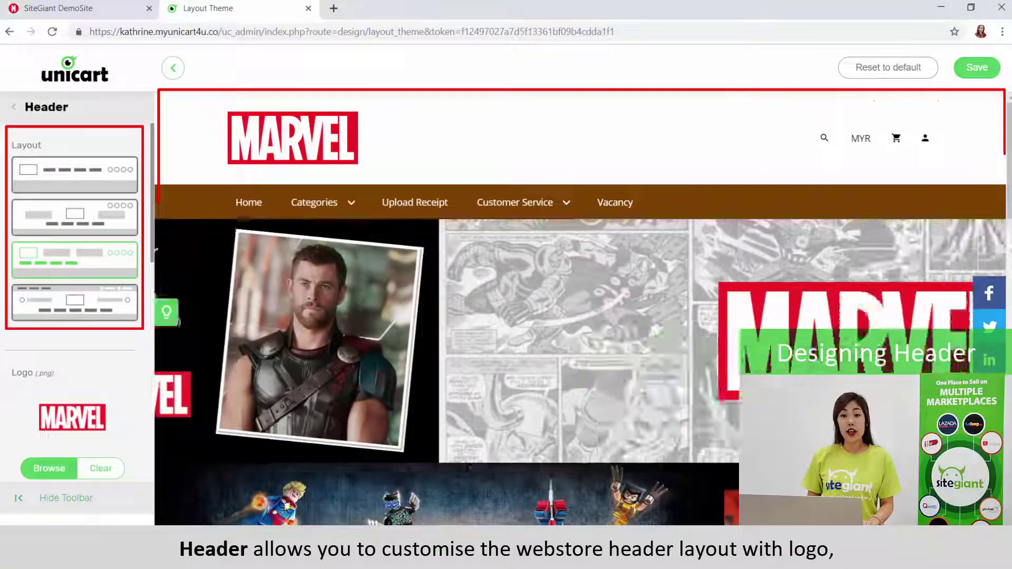
left_click(75, 303)
scroll(75, 303, "down", 4)
scroll(74, 306, "down", 1)
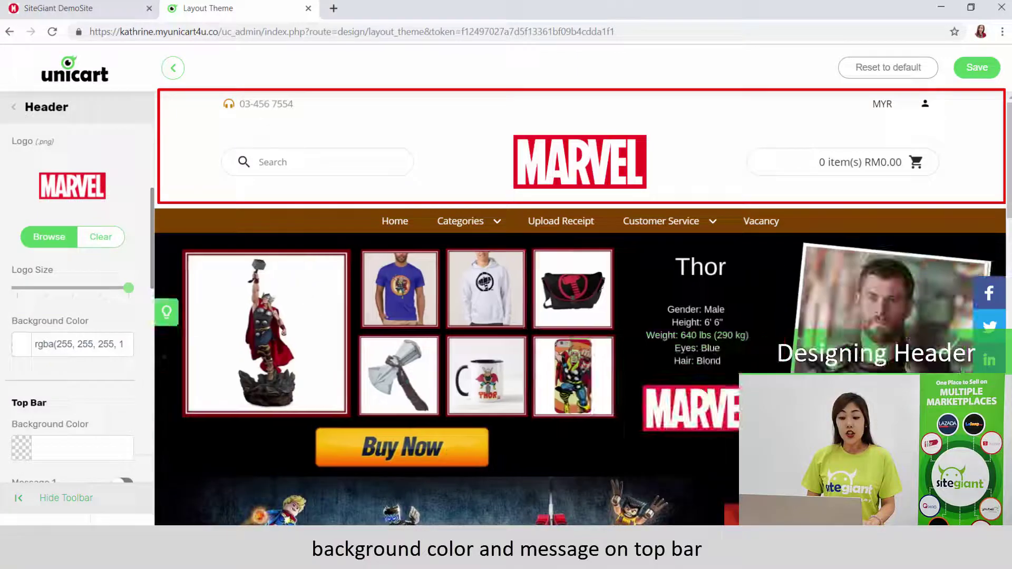
scroll(74, 305, "down", 5)
scroll(74, 306, "down", 1)
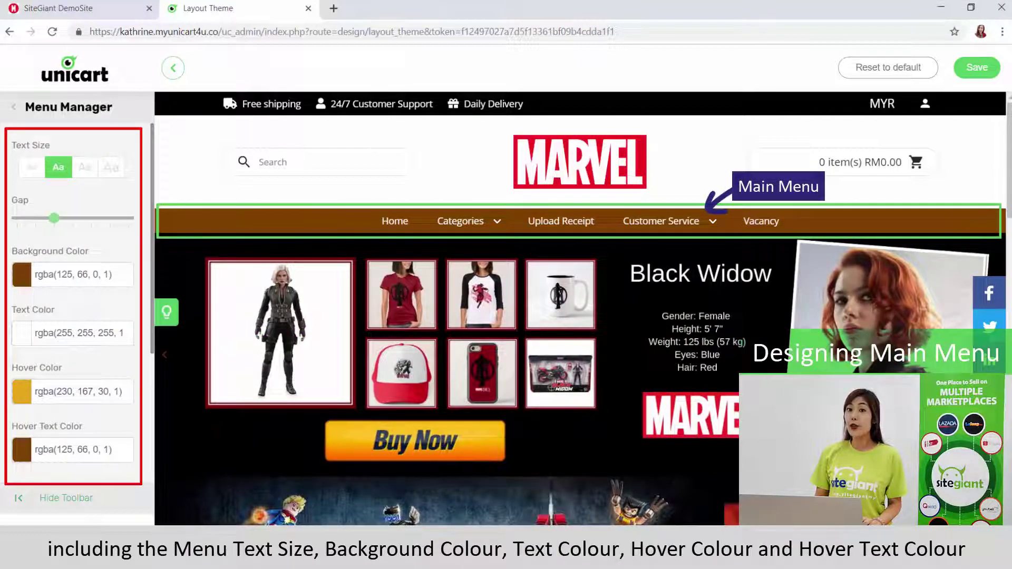
- Turn off the use of a different logo for the sticky menu bar in the Menu Manager theme settings
scroll(72, 304, "down", 1)
scroll(73, 304, "down", 1)
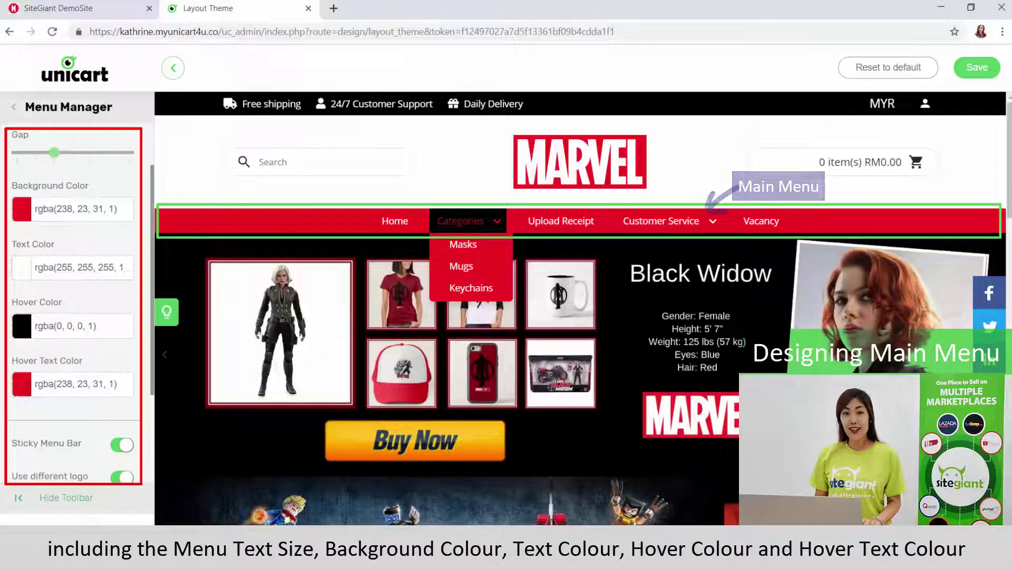
scroll(72, 304, "down", 2)
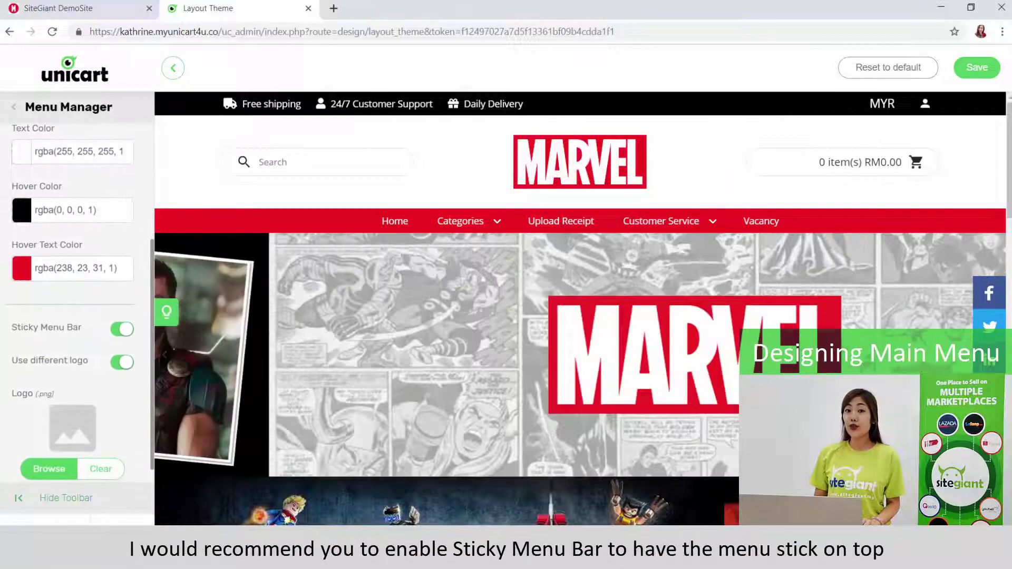
left_click(122, 359)
scroll(580, 327, "down", 10)
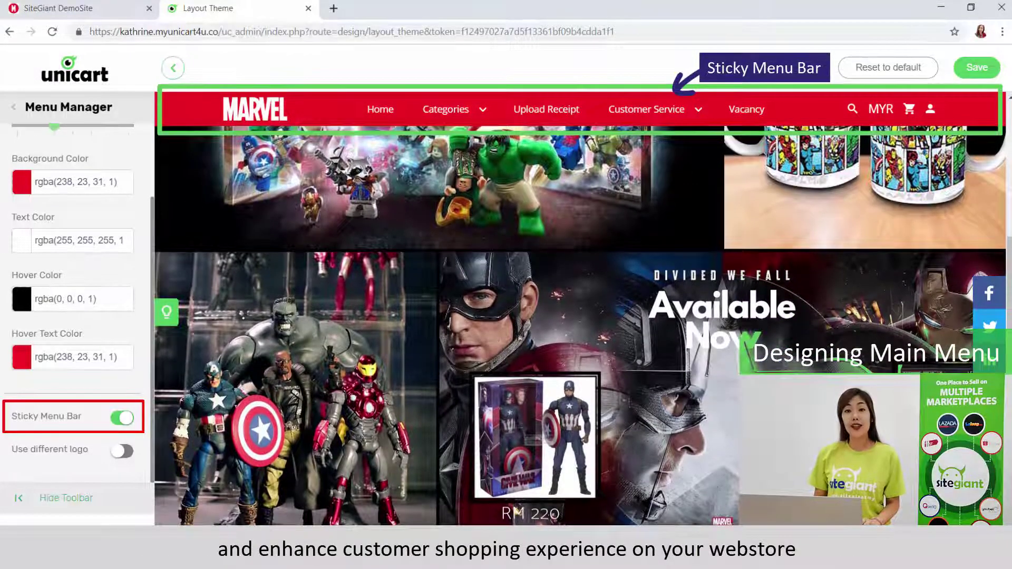
scroll(583, 326, "down", 10)
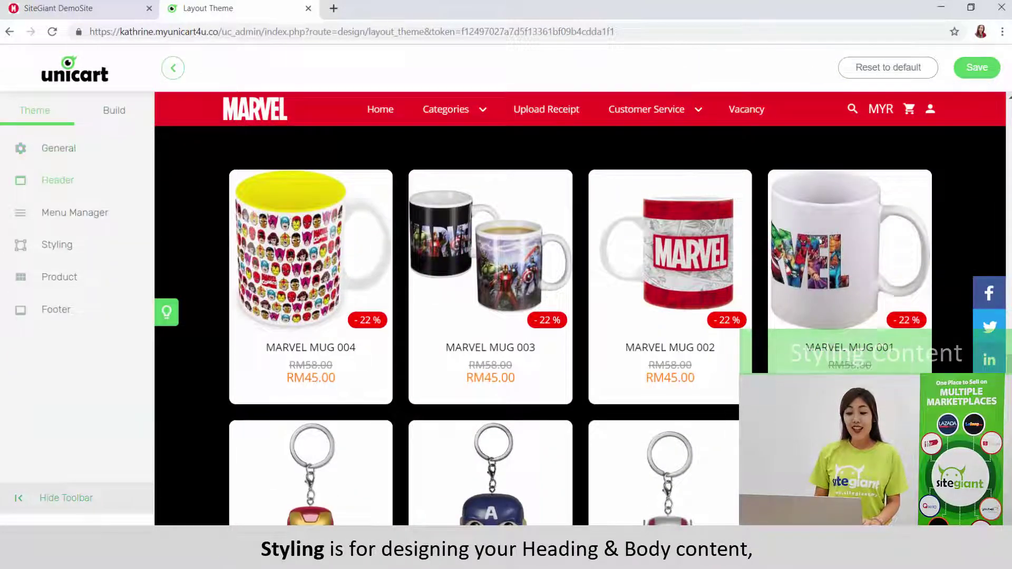
- Examine the Styling theme settings for heading text, body text and button shape and colours
left_click(56, 245)
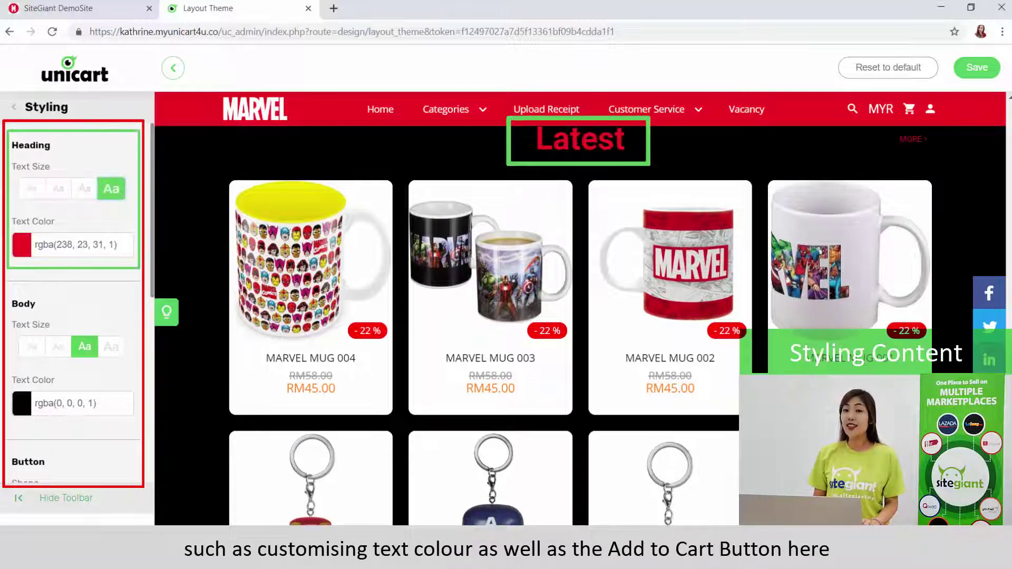
scroll(74, 303, "down", 5)
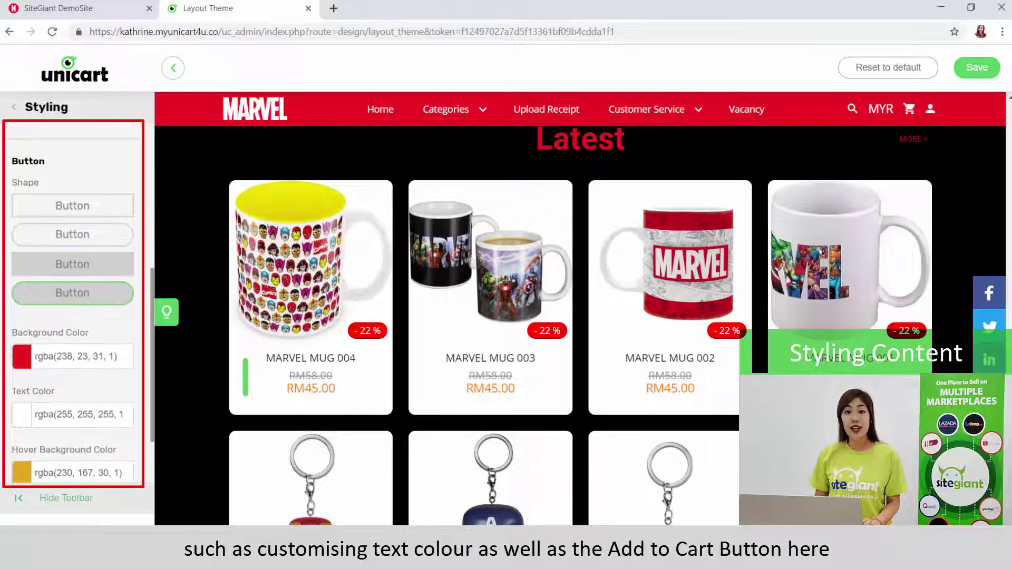
scroll(74, 303, "down", 3)
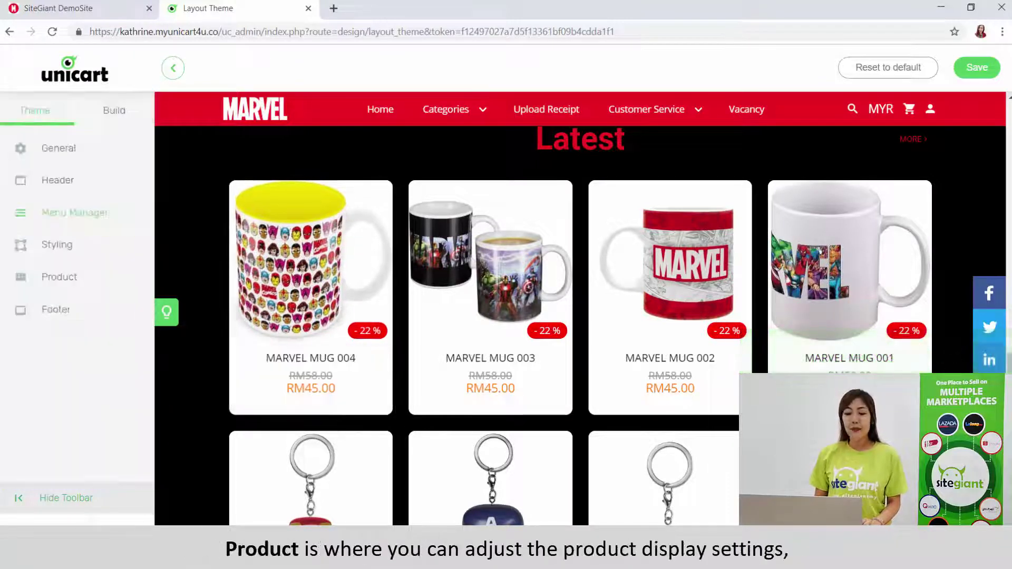
- Examine the Product theme settings for image ratio, border, round corner and caption text
left_click(59, 277)
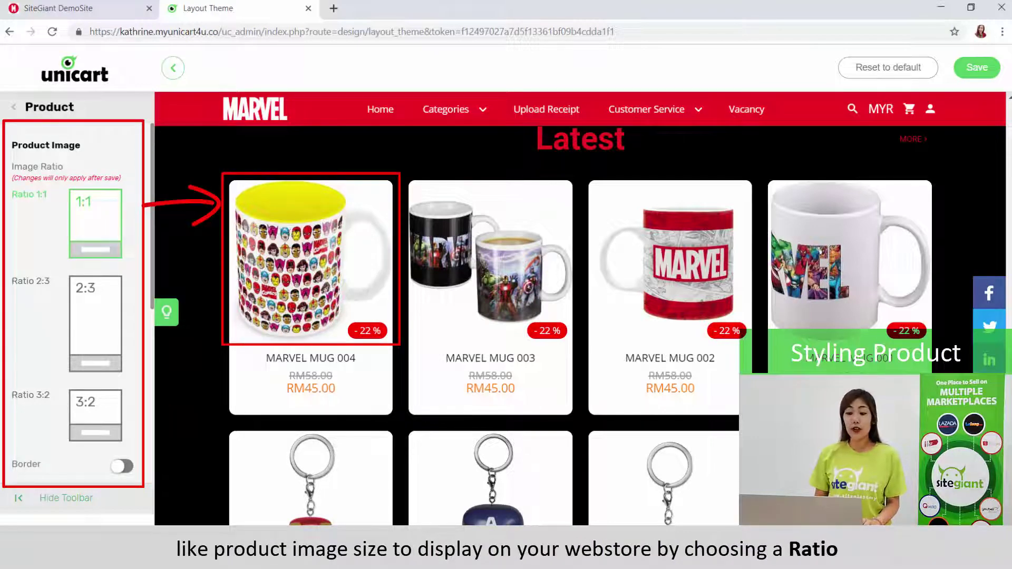
scroll(74, 303, "down", 3)
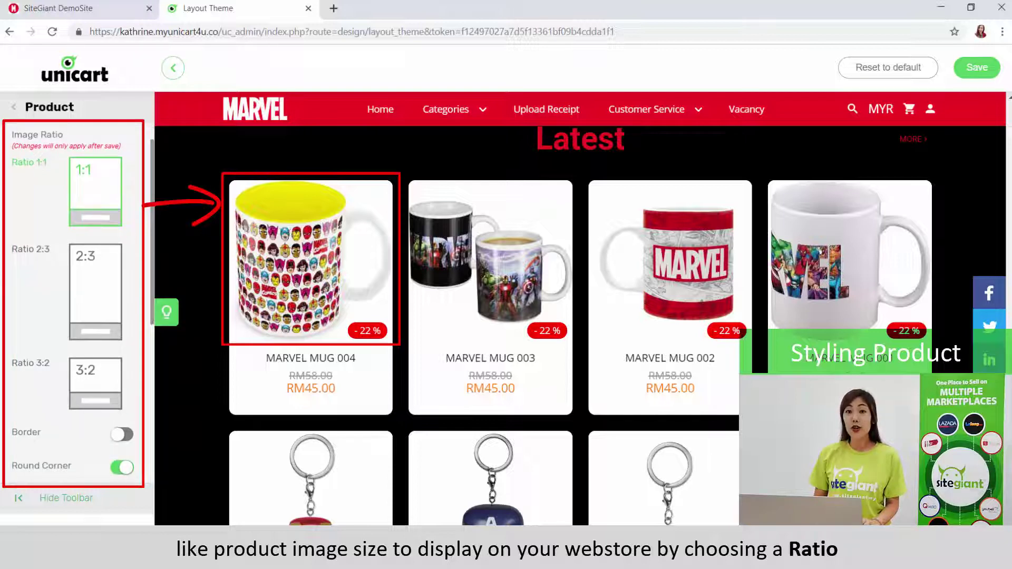
scroll(74, 303, "down", 3)
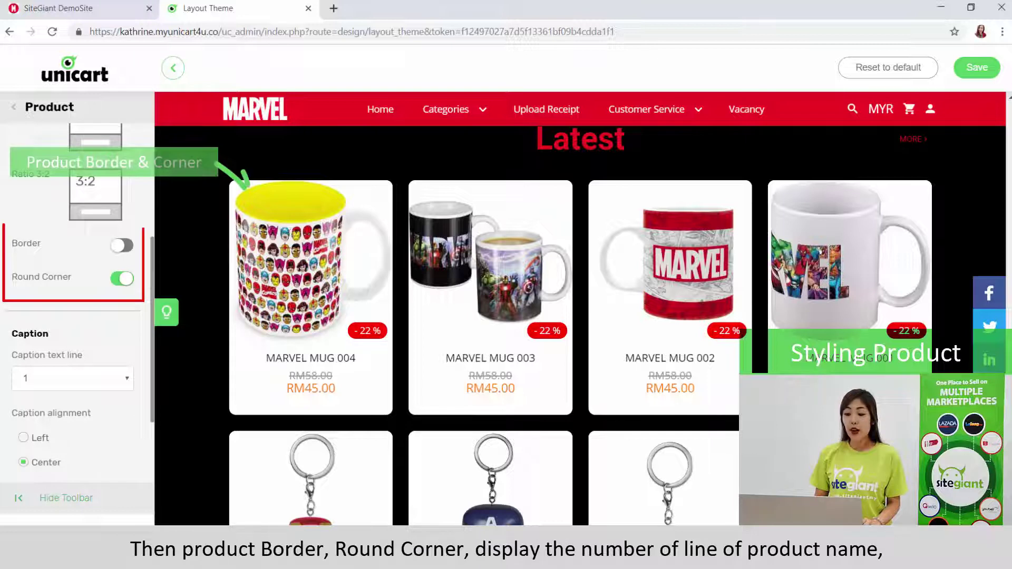
left_click(122, 246)
left_click(122, 279)
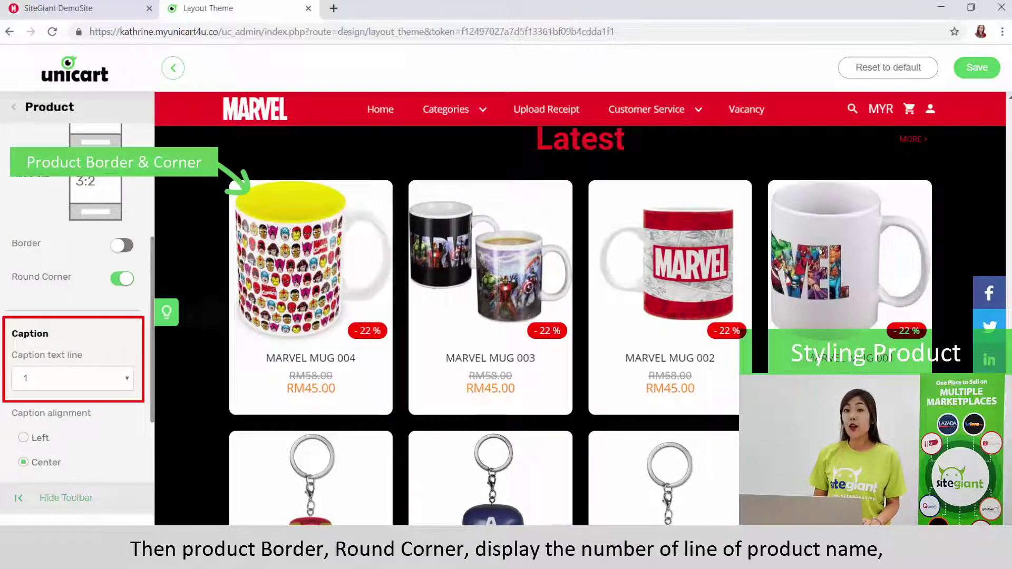
scroll(74, 303, "down", 3)
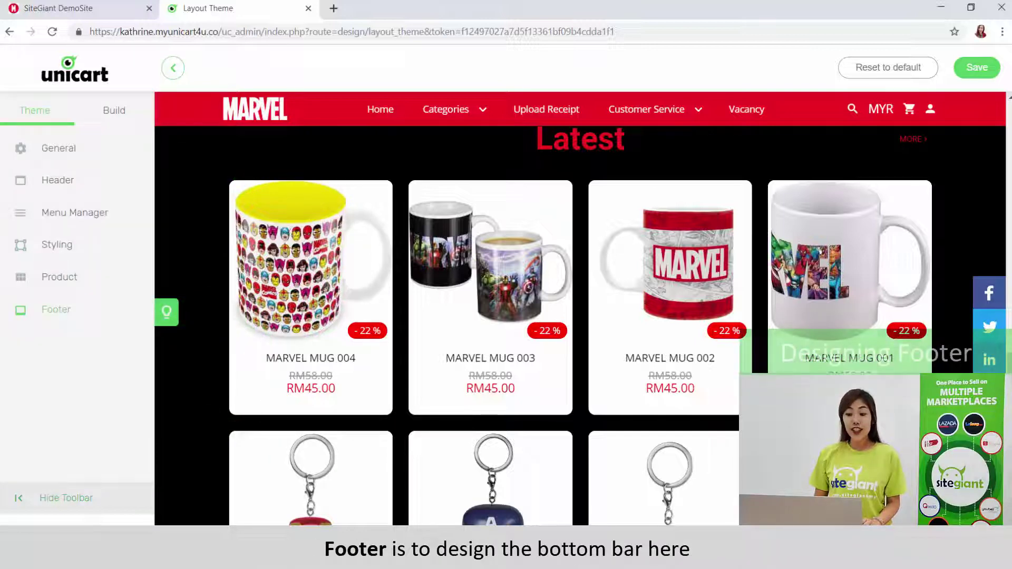
- Set the webstore footer to the first, multi-column layout and its background colour to rgba(238, 23, 31, 1)
left_click(56, 309)
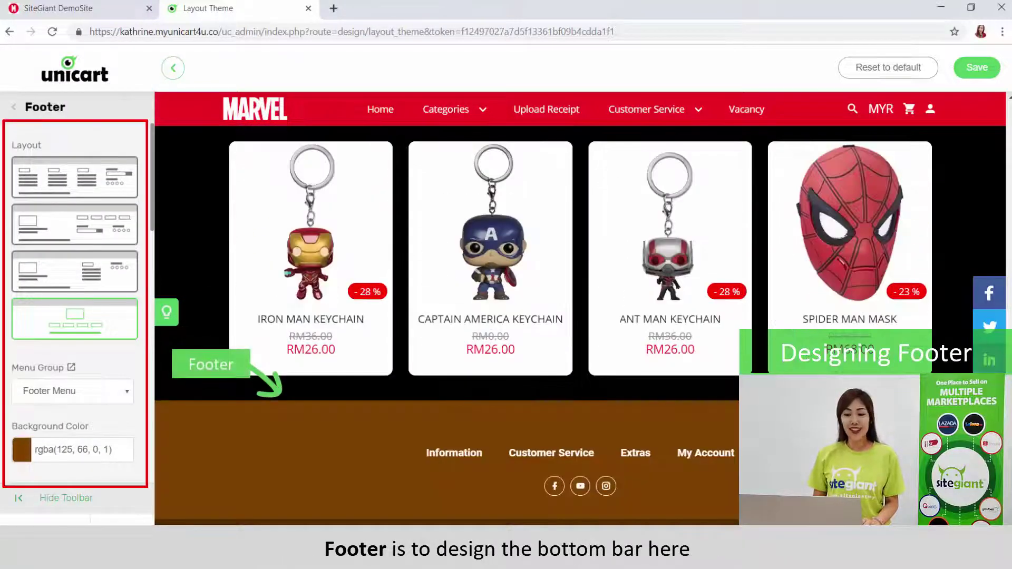
left_click(75, 177)
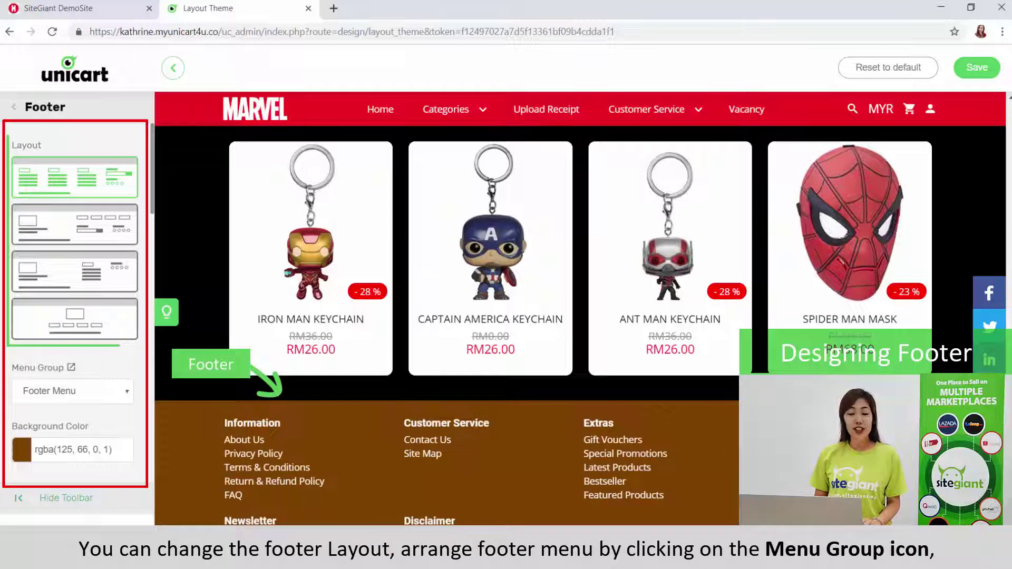
scroll(580, 326, "down", 3)
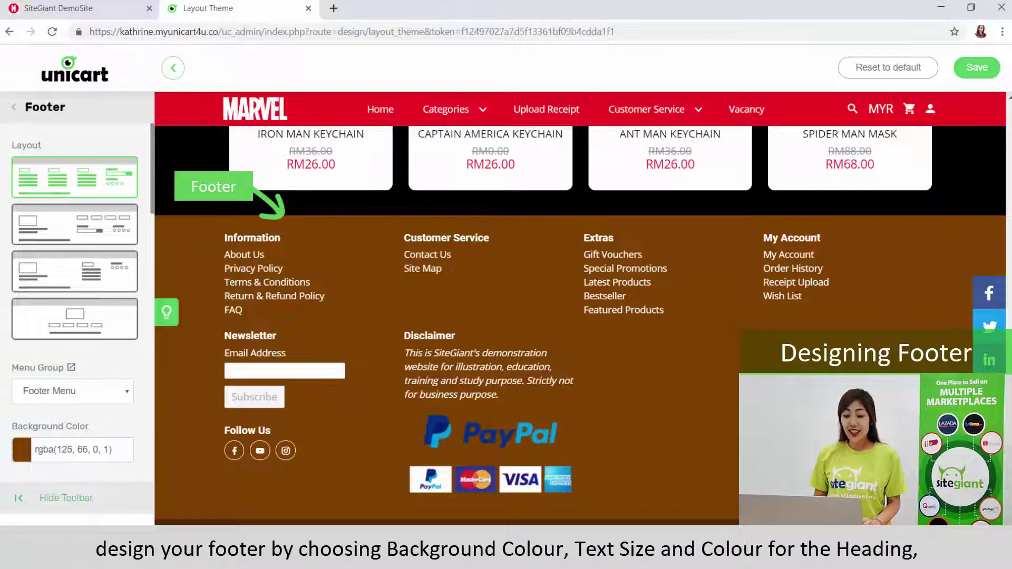
scroll(75, 301, "down", 4)
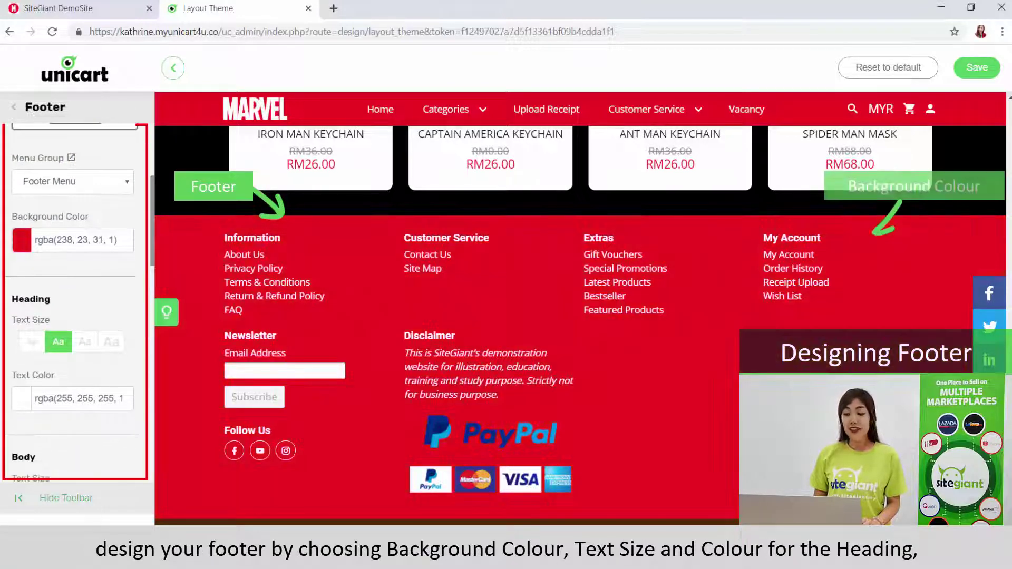
- Set the footer headings to the third text size with black text, and review the Copyright and social media settings
scroll(74, 301, "down", 3)
scroll(75, 301, "down", 1)
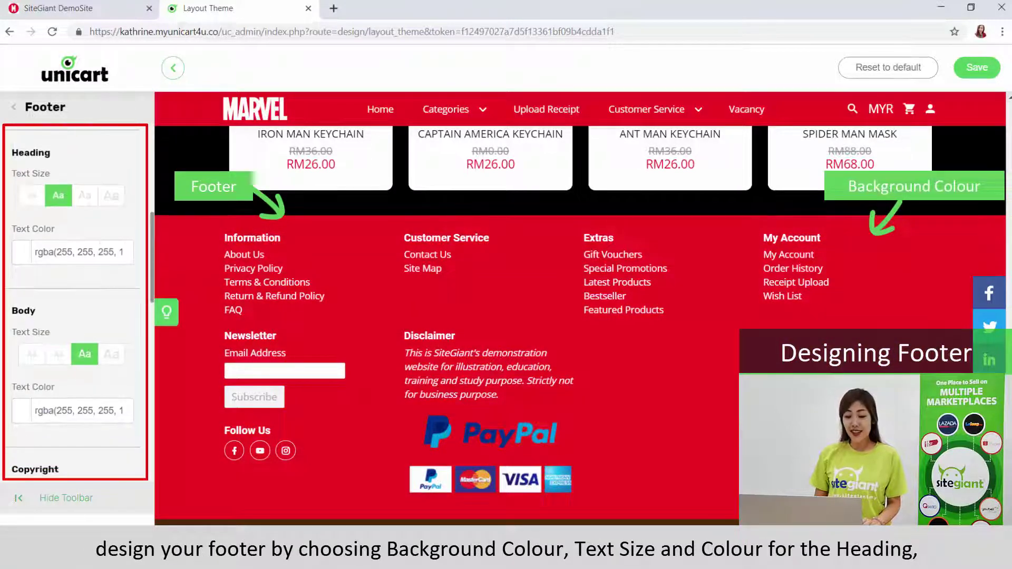
left_click(84, 196)
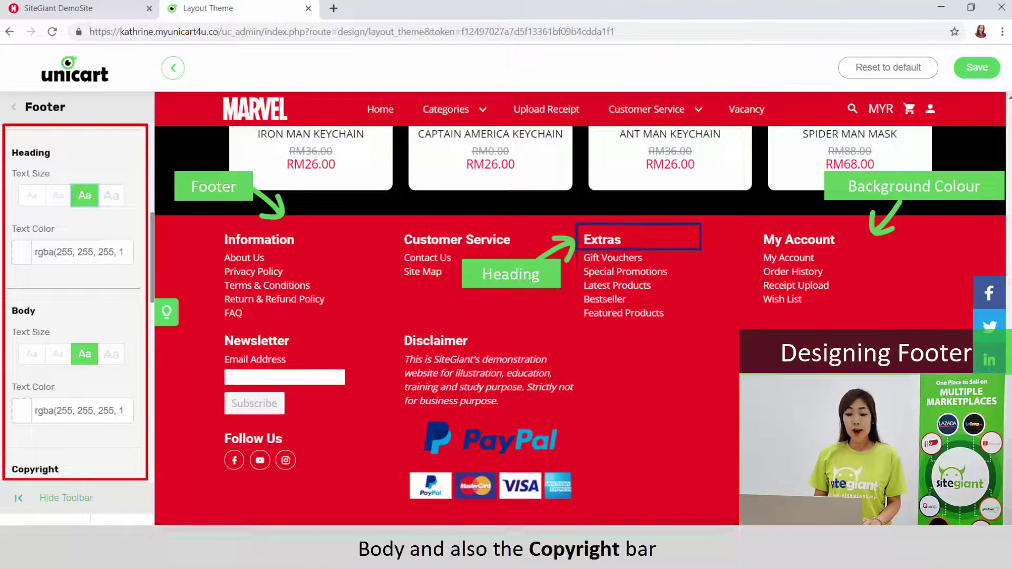
scroll(75, 301, "down", 6)
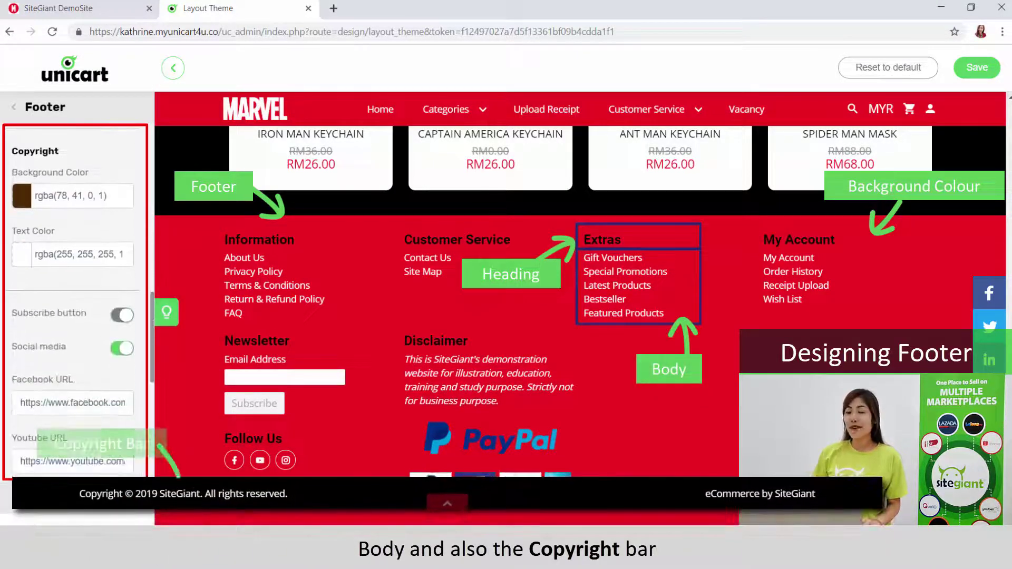
scroll(75, 301, "down", 3)
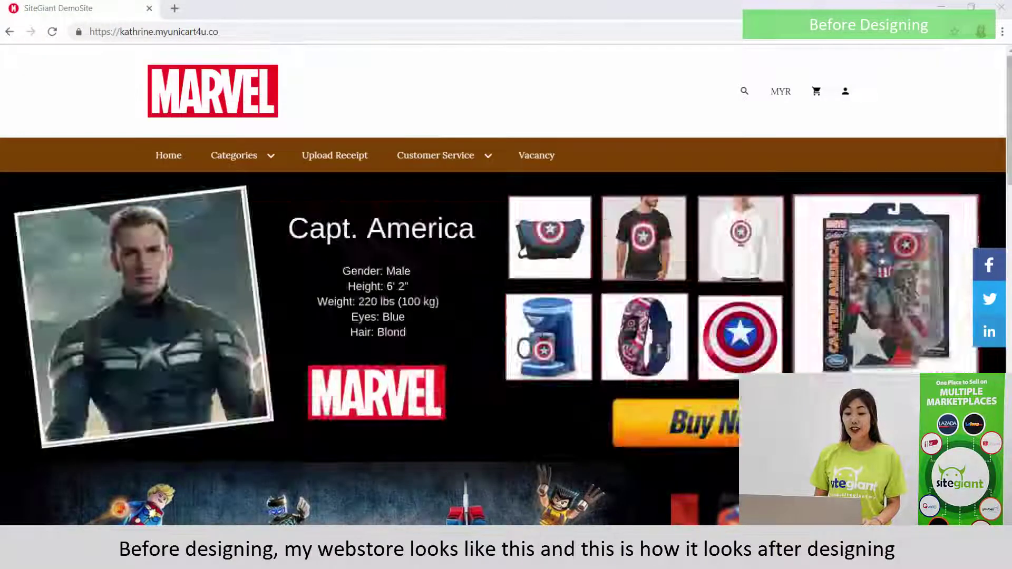
- Examine the live webstore homepage from banner to footer, comparing the original design with the redesigned one
scroll(507, 285, "down", 3)
scroll(506, 300, "down", 15)
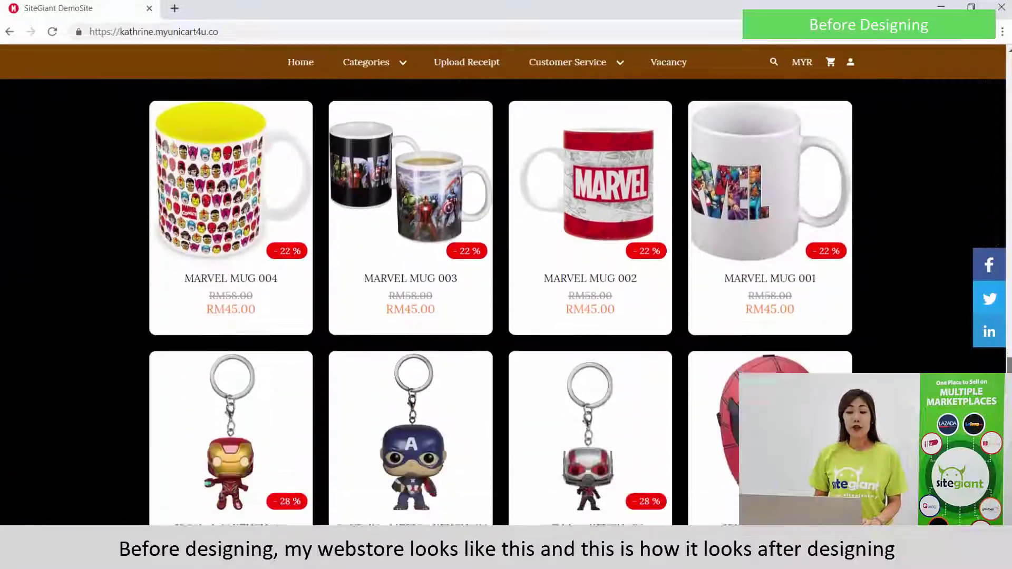
scroll(506, 285, "down", 1)
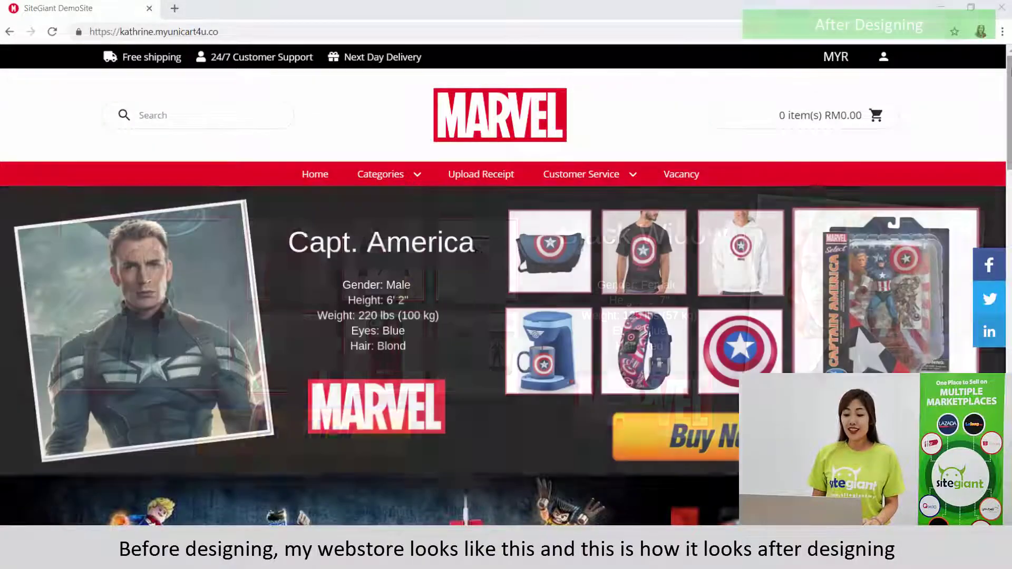
scroll(506, 284, "down", 15)
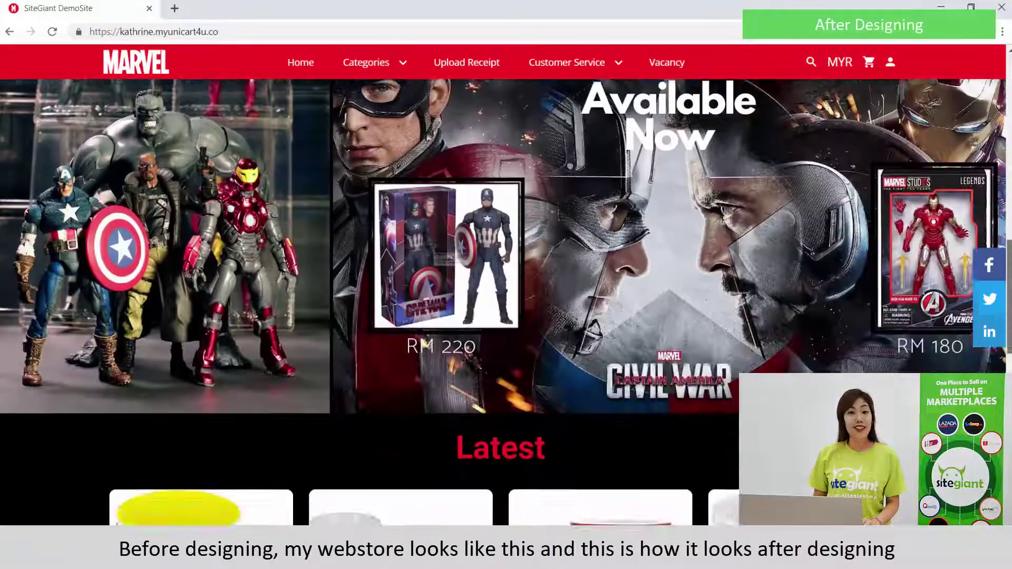
scroll(506, 285, "down", 10)
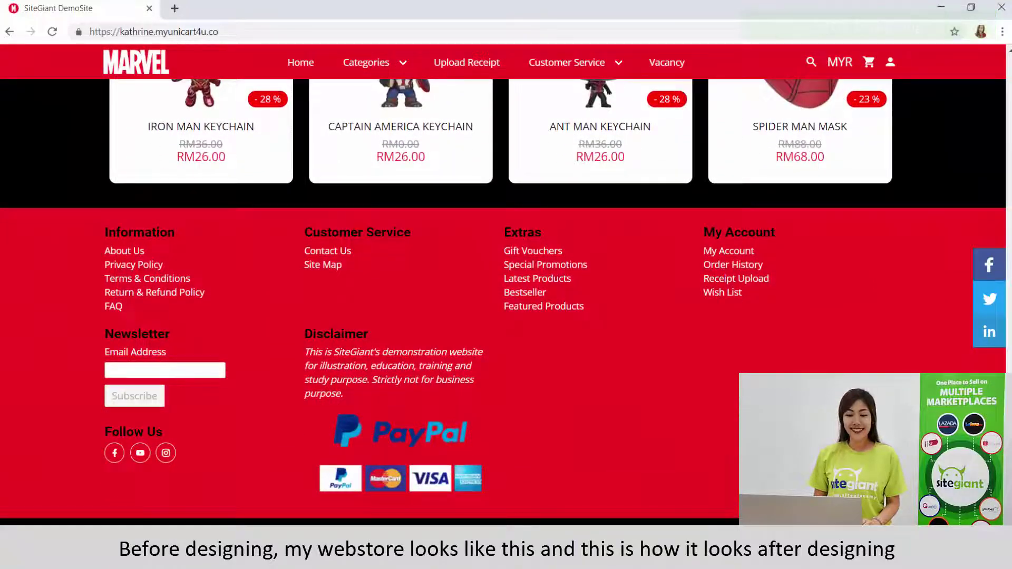